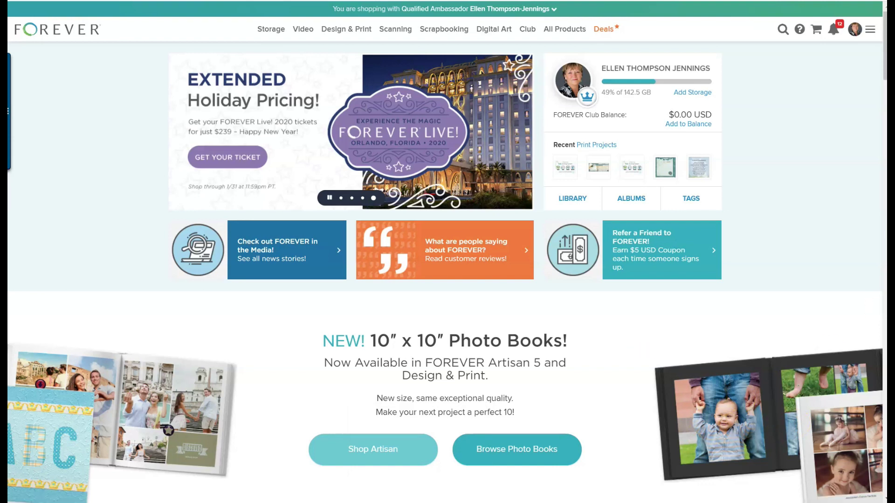
- Go to the photo Library and bring up the file picker for uploading from the computer
{"action": "left_click", "coordinate": [872, 29]}
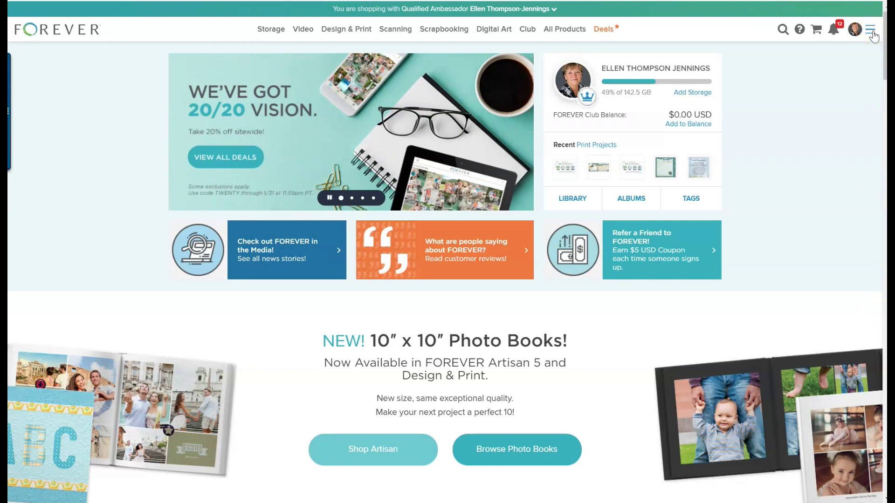
{"action": "left_click", "coordinate": [870, 31]}
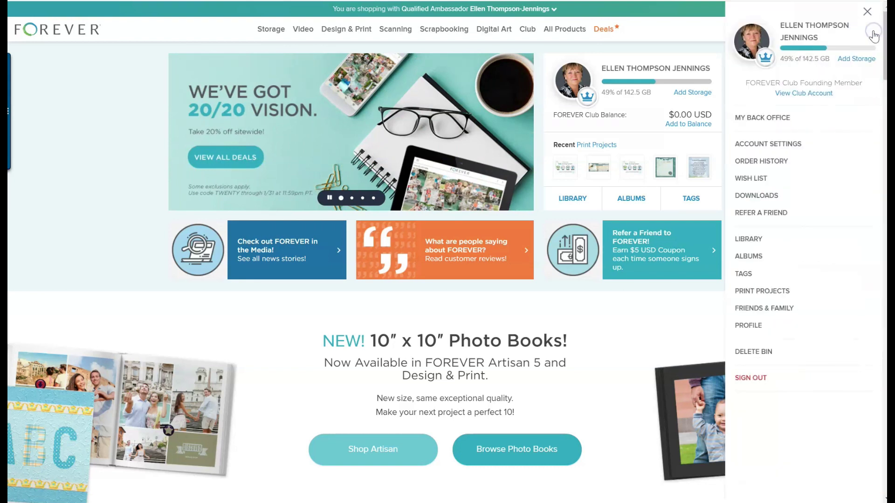
{"action": "left_click", "coordinate": [747, 240]}
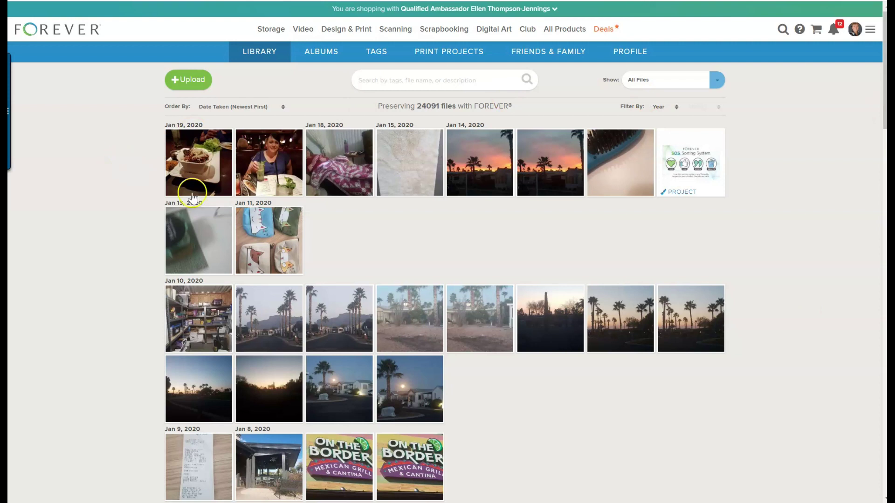
{"action": "left_click", "coordinate": [179, 86]}
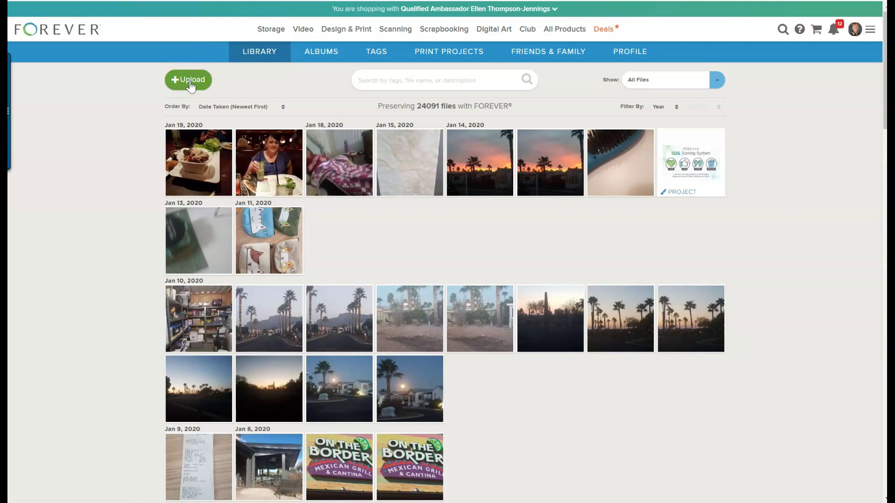
{"action": "left_click", "coordinate": [190, 84]}
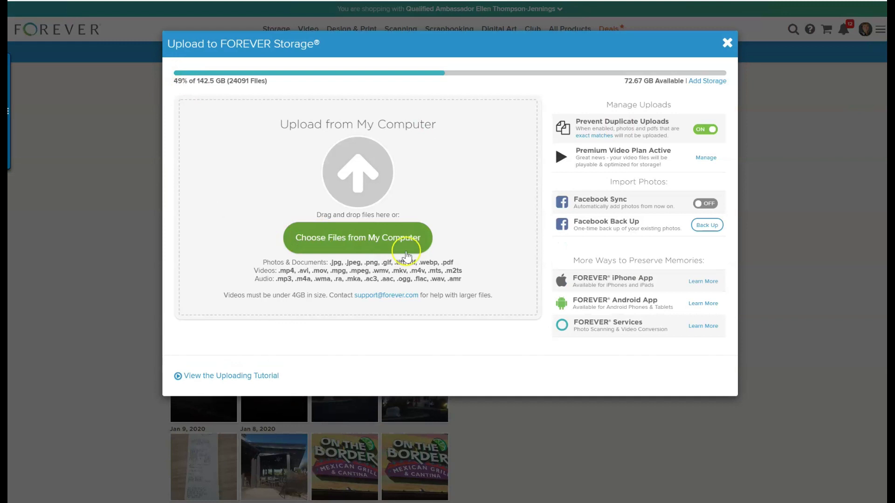
{"action": "left_click", "coordinate": [349, 238]}
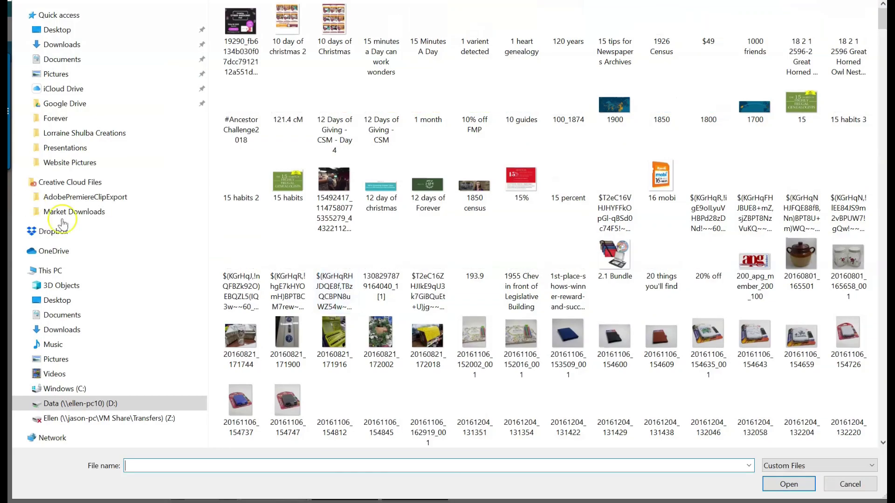
- Select FOREVER Goal 1, 2, 3 and You Got This in Website Pictures and upload them
{"action": "left_click", "coordinate": [84, 164]}
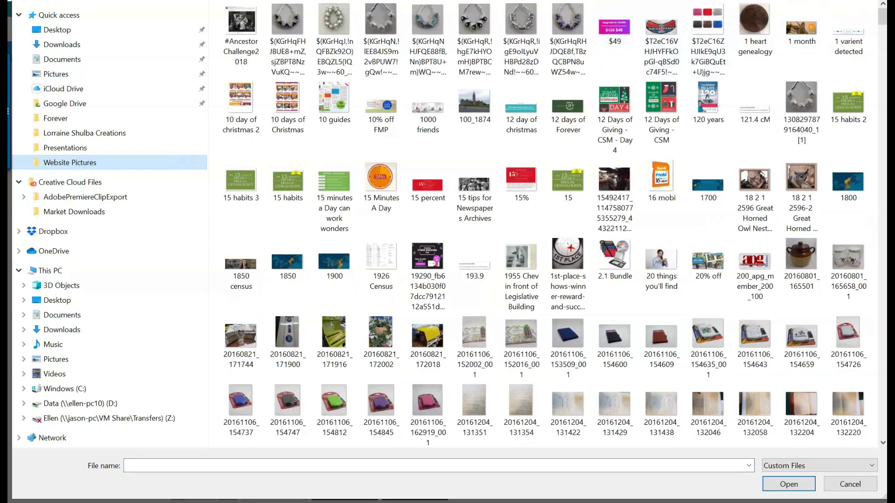
{"action": "left_click", "coordinate": [764, 56]}
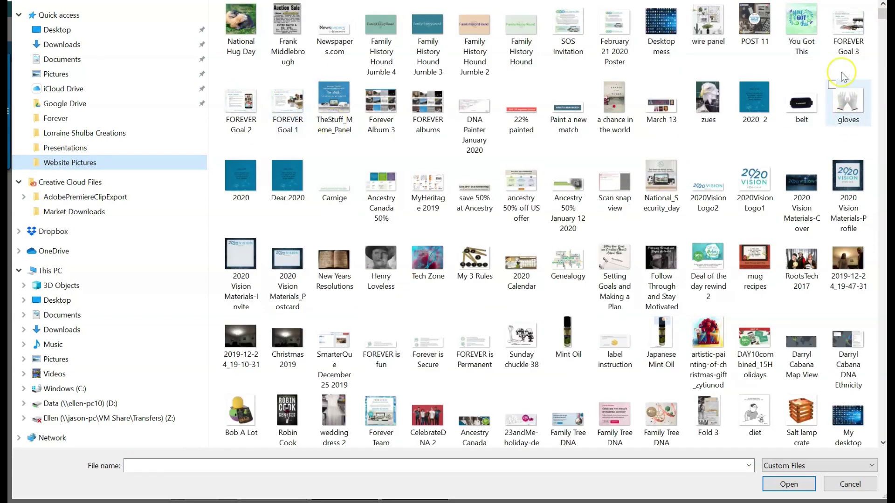
{"action": "left_click", "coordinate": [276, 95]}
{"action": "left_click", "coordinate": [224, 85]}
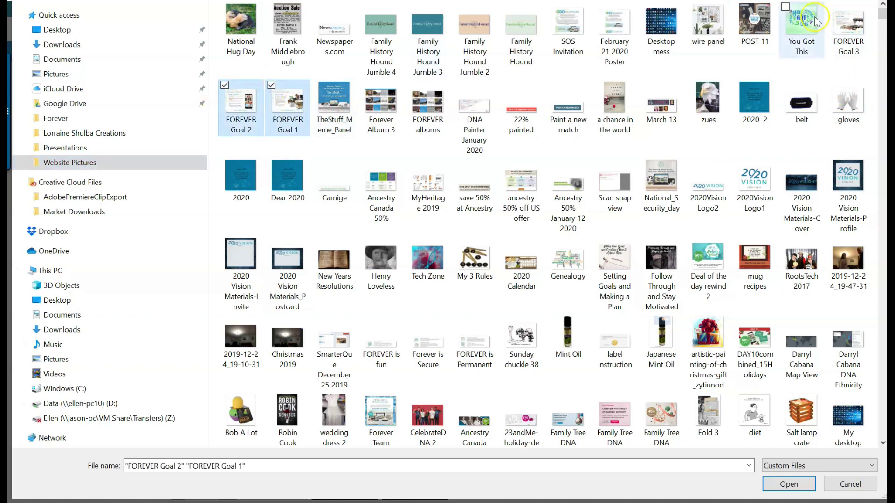
{"action": "left_click", "coordinate": [832, 7]}
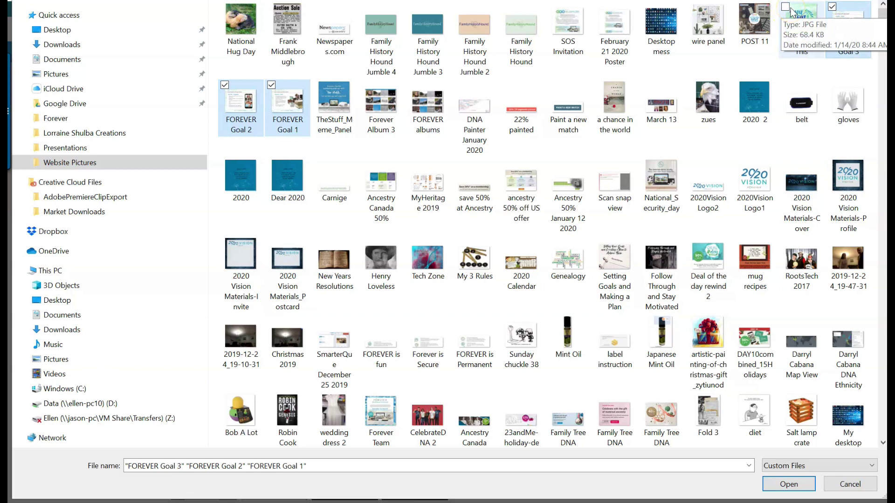
{"action": "left_click", "coordinate": [791, 10]}
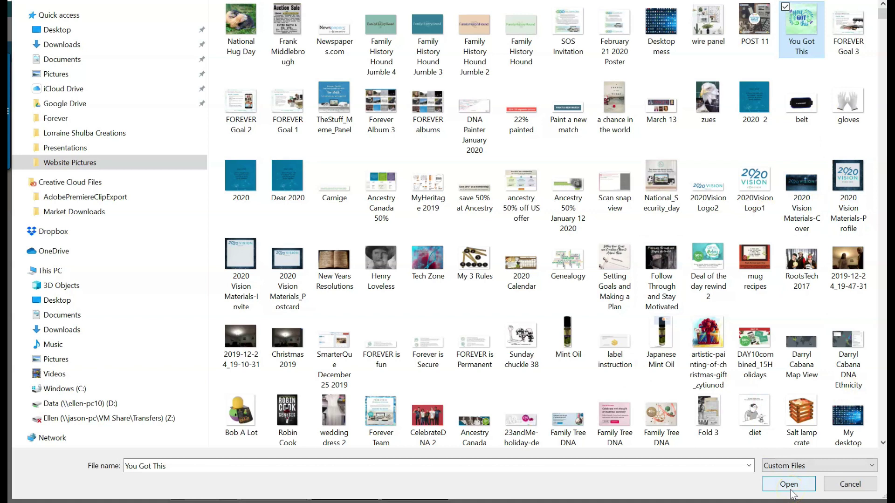
{"action": "left_click", "coordinate": [270, 86]}
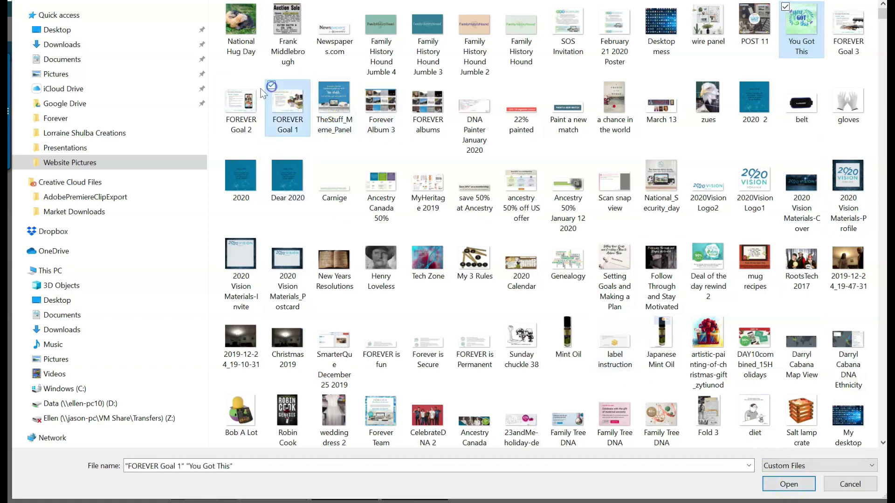
{"action": "left_click", "coordinate": [225, 85]}
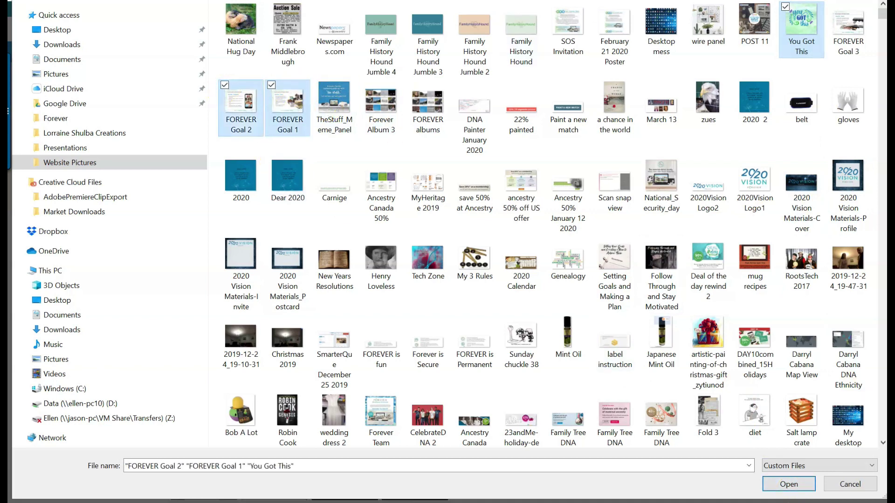
{"action": "left_click", "coordinate": [830, 7]}
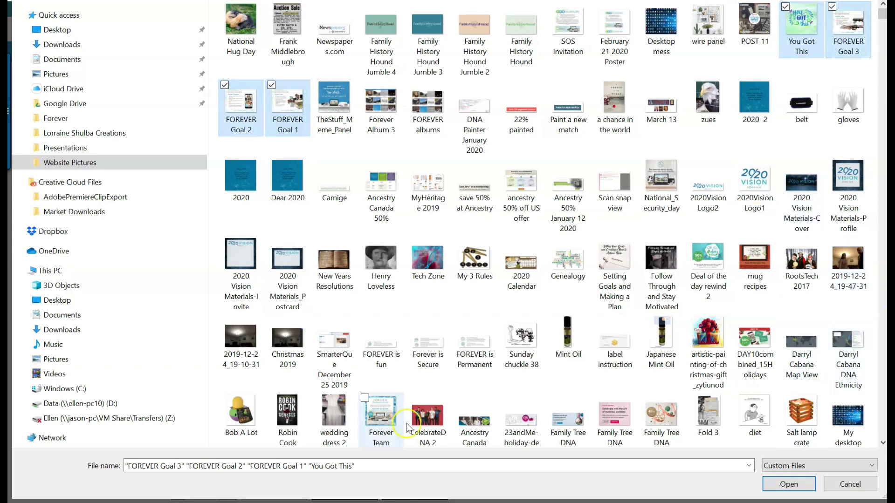
{"action": "left_click", "coordinate": [800, 490]}
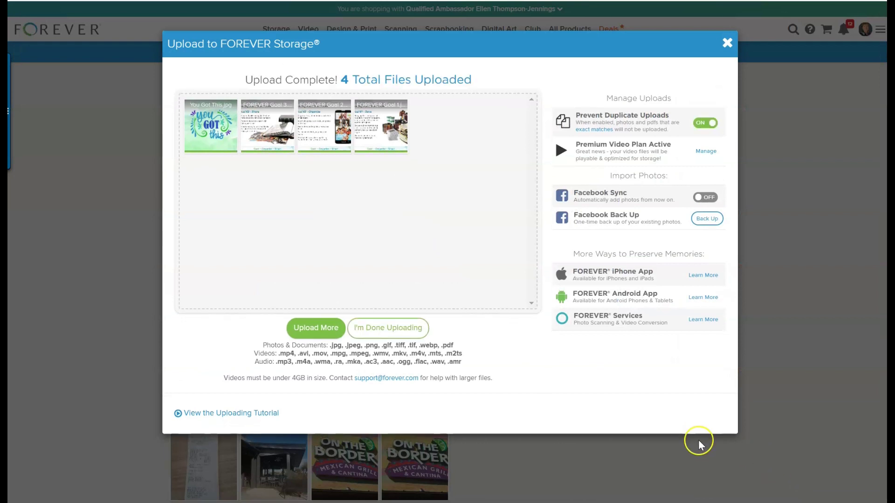
- Confirm the completed upload so the four pictures show under Jan 21, 2020
{"action": "left_click", "coordinate": [409, 331]}
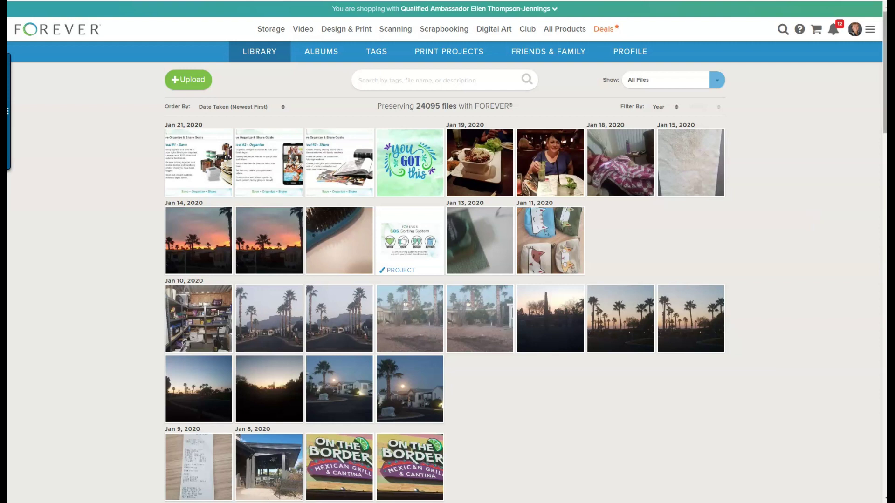
- Select the blurry Jan 15 photo, blue brush close-up, second On the Border photo and Jan 9 receipt
{"action": "mouse_move", "coordinate": [709, 148]}
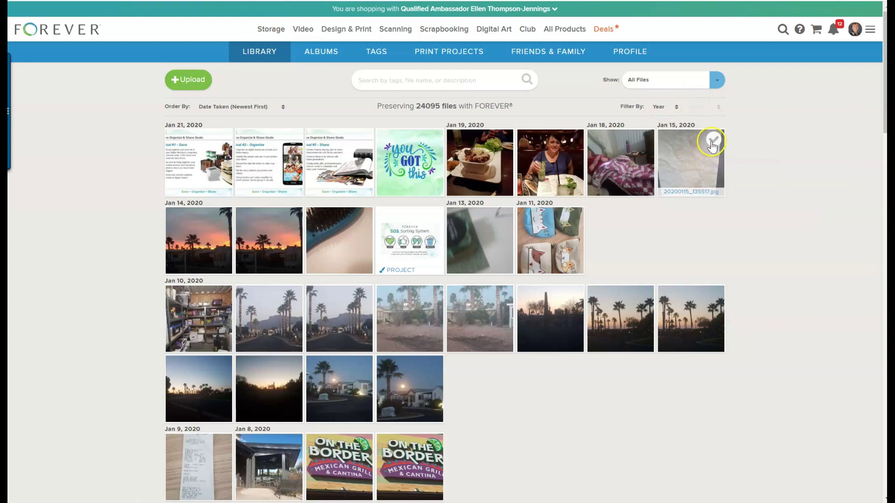
{"action": "left_click", "coordinate": [709, 148]}
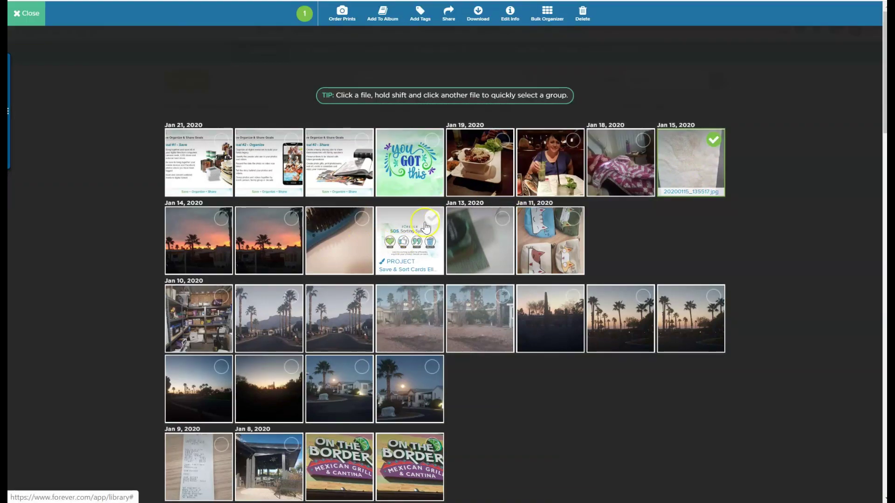
{"action": "mouse_move", "coordinate": [362, 224]}
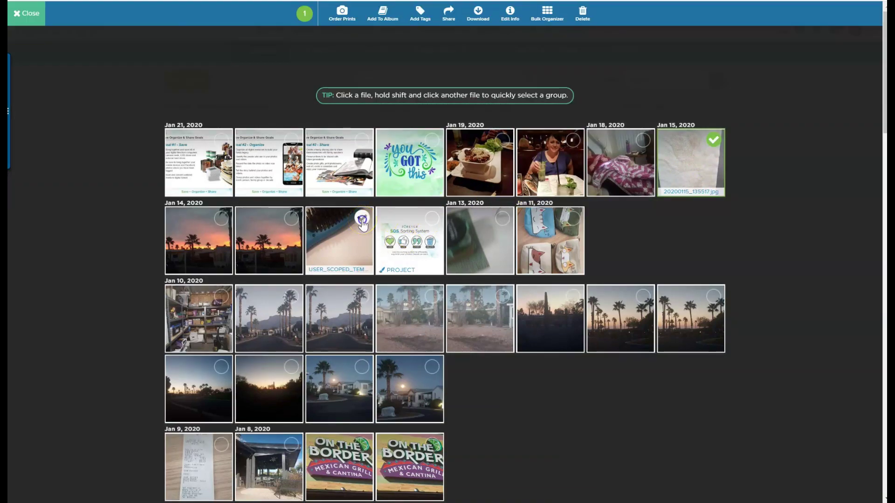
{"action": "left_click", "coordinate": [362, 223]}
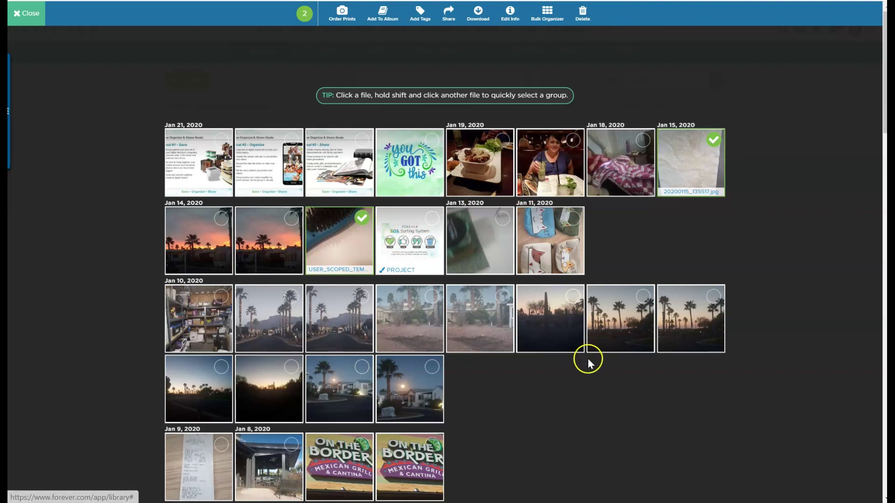
{"action": "mouse_move", "coordinate": [432, 447]}
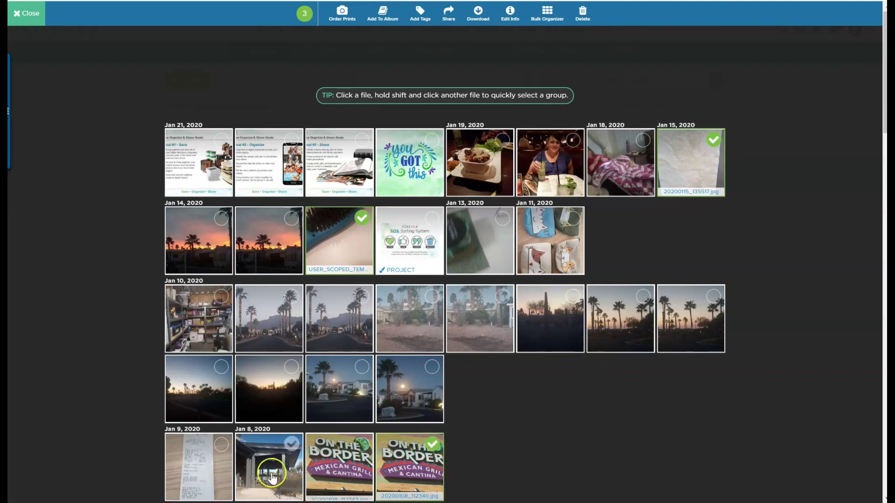
{"action": "left_click", "coordinate": [222, 446]}
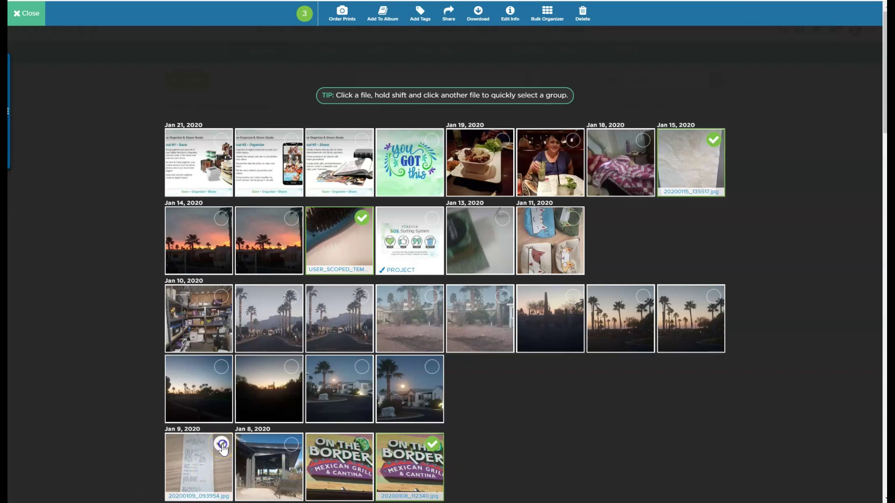
{"action": "left_click", "coordinate": [658, 483]}
- Add two Jan 7 photos, the last Dec 31 photo and two Dec 30 photos, making nine selected
{"action": "scroll", "coordinate": [646, 432], "scroll_direction": "down", "scroll_amount": 3}
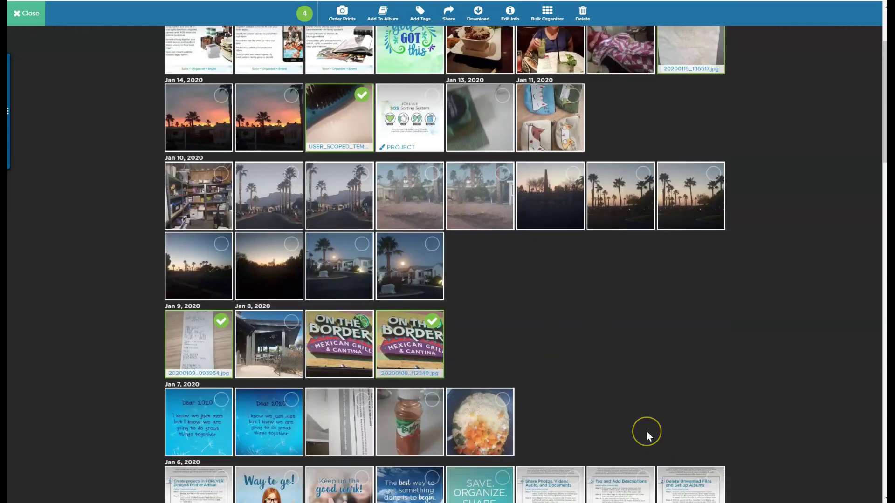
{"action": "scroll", "coordinate": [651, 340], "scroll_direction": "down", "scroll_amount": 1}
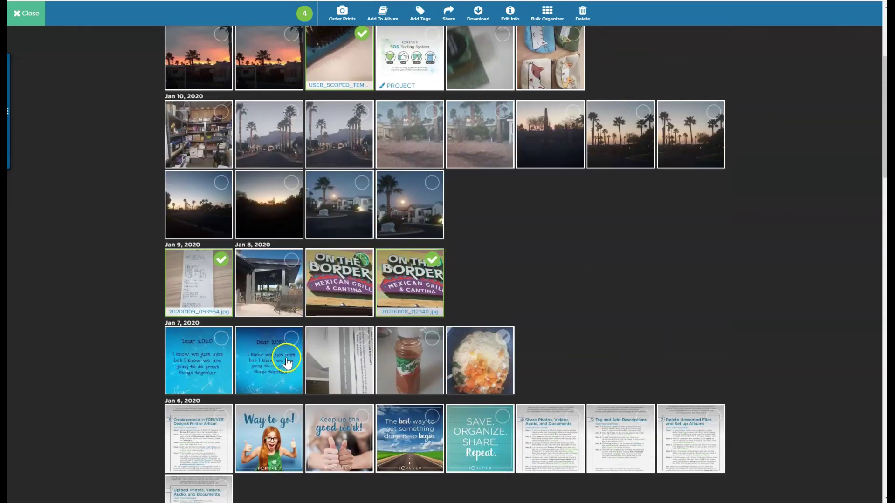
{"action": "left_click", "coordinate": [292, 339]}
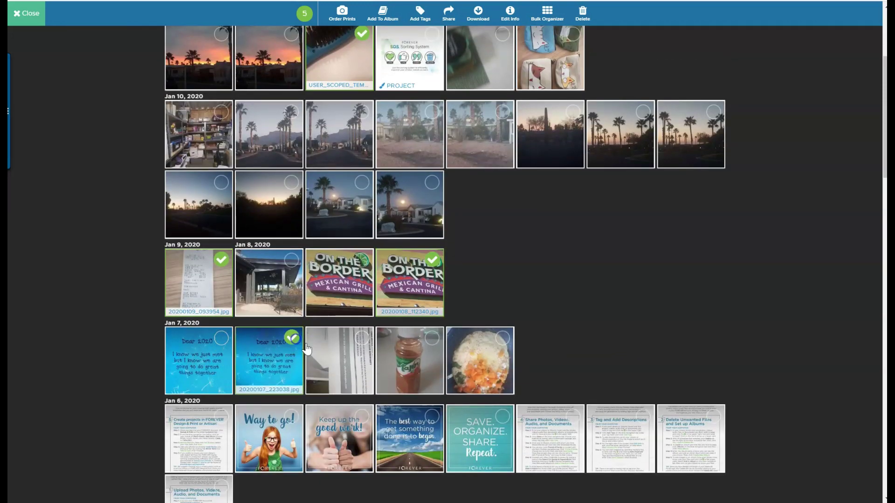
{"action": "left_click", "coordinate": [363, 337]}
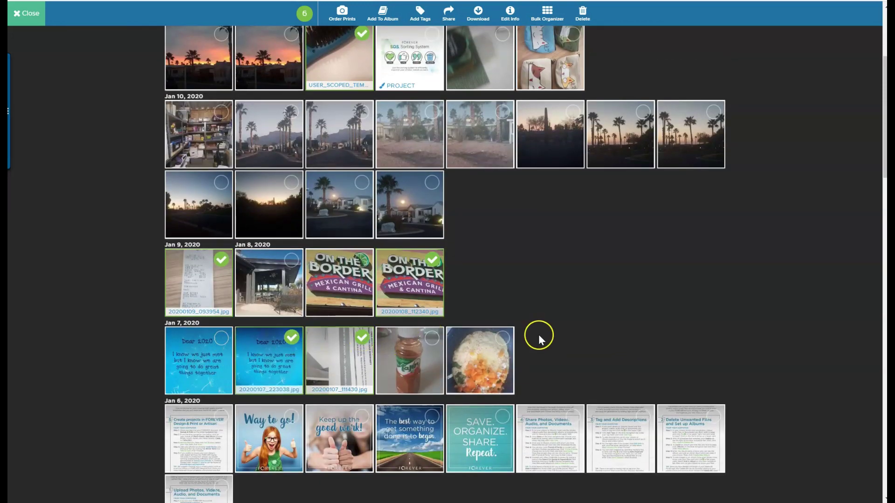
{"action": "scroll", "coordinate": [539, 336], "scroll_direction": "down", "scroll_amount": 3}
{"action": "scroll", "coordinate": [540, 338], "scroll_direction": "down", "scroll_amount": 1}
{"action": "scroll", "coordinate": [539, 334], "scroll_direction": "down", "scroll_amount": 1}
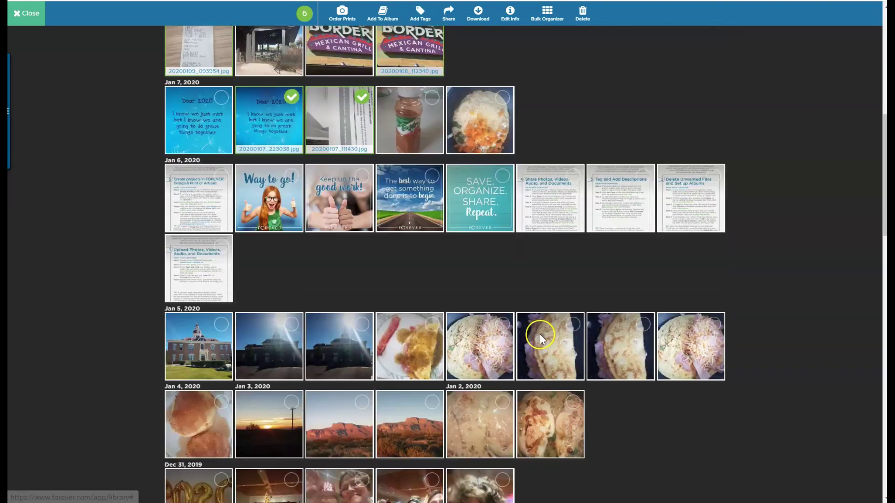
{"action": "scroll", "coordinate": [689, 331], "scroll_direction": "down", "scroll_amount": 1}
{"action": "scroll", "coordinate": [691, 318], "scroll_direction": "down", "scroll_amount": 1}
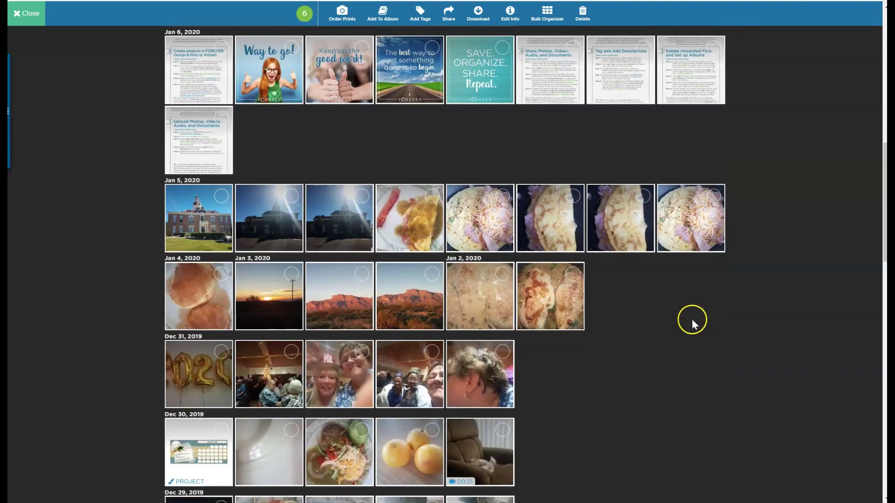
{"action": "left_click", "coordinate": [502, 360]}
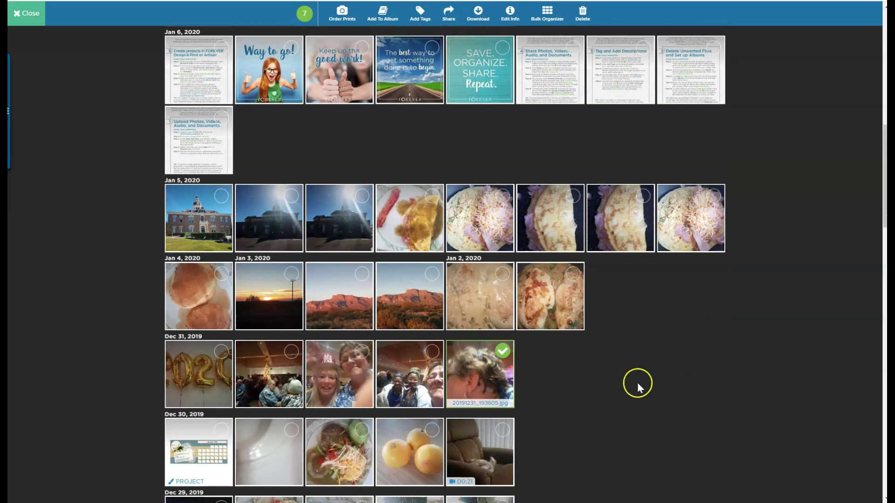
{"action": "scroll", "coordinate": [685, 390], "scroll_direction": "down", "scroll_amount": 1}
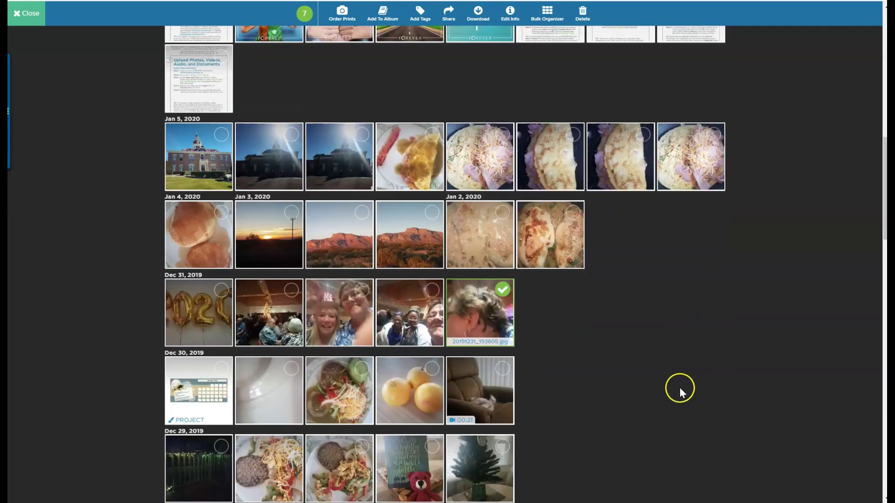
{"action": "left_click", "coordinate": [289, 369]}
{"action": "scroll", "coordinate": [685, 371], "scroll_direction": "down", "scroll_amount": 2}
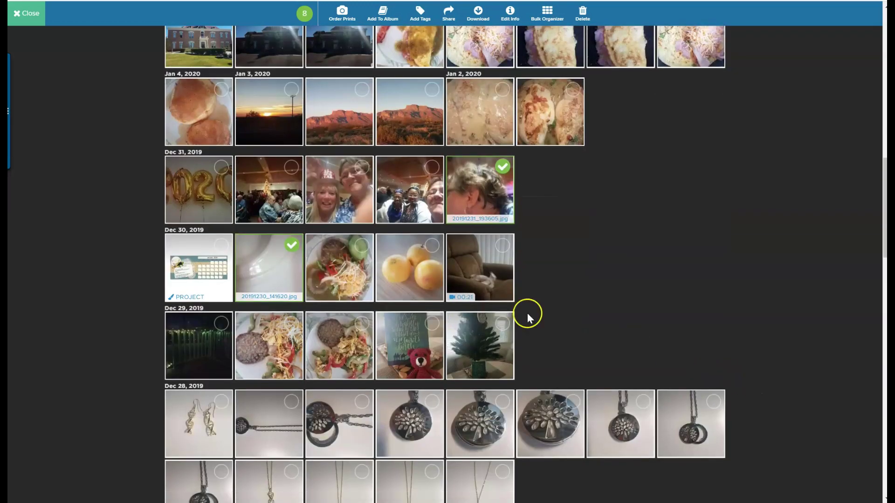
{"action": "left_click", "coordinate": [429, 245]}
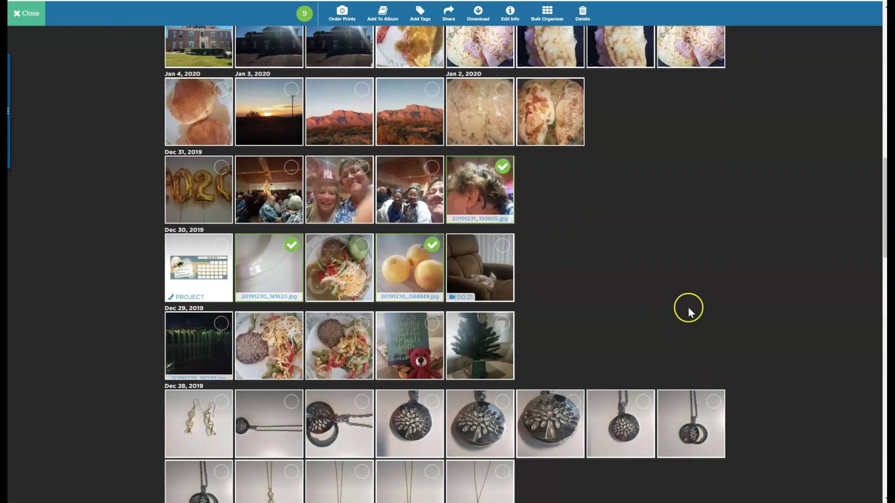
{"action": "scroll", "coordinate": [687, 306], "scroll_direction": "down", "scroll_amount": 1}
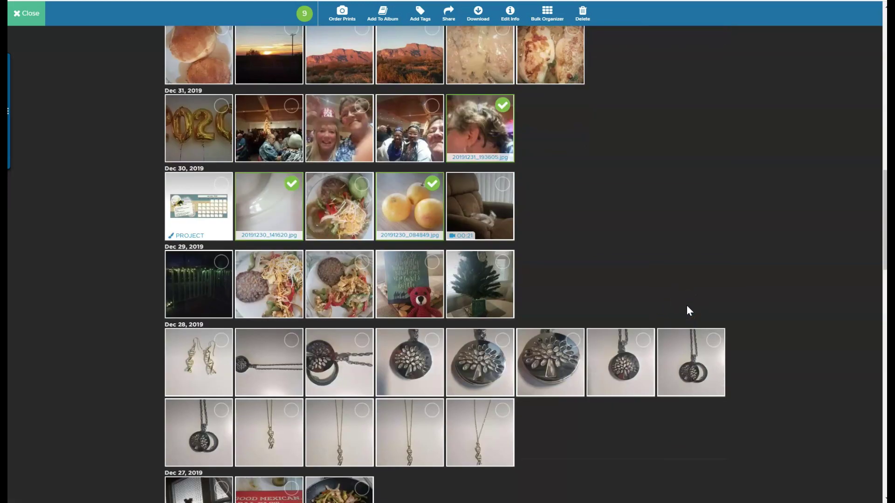
{"action": "scroll", "coordinate": [687, 306], "scroll_direction": "up", "scroll_amount": 3}
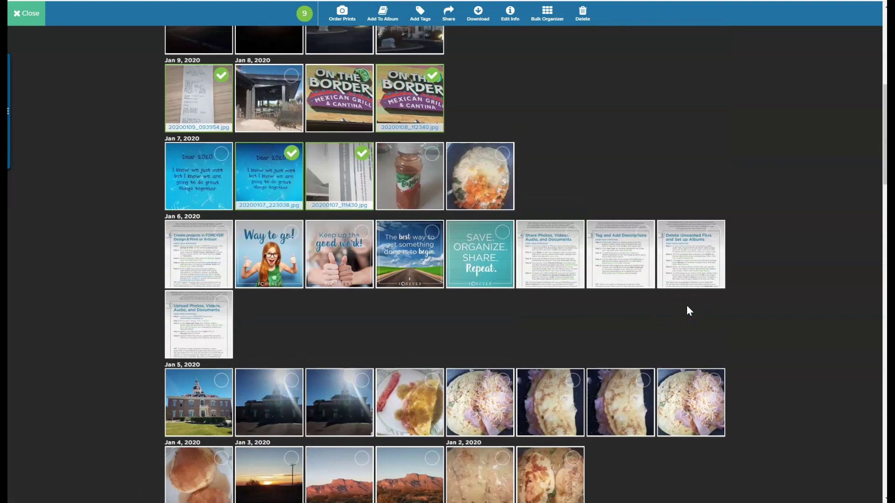
{"action": "scroll", "coordinate": [687, 311], "scroll_direction": "up", "scroll_amount": 6}
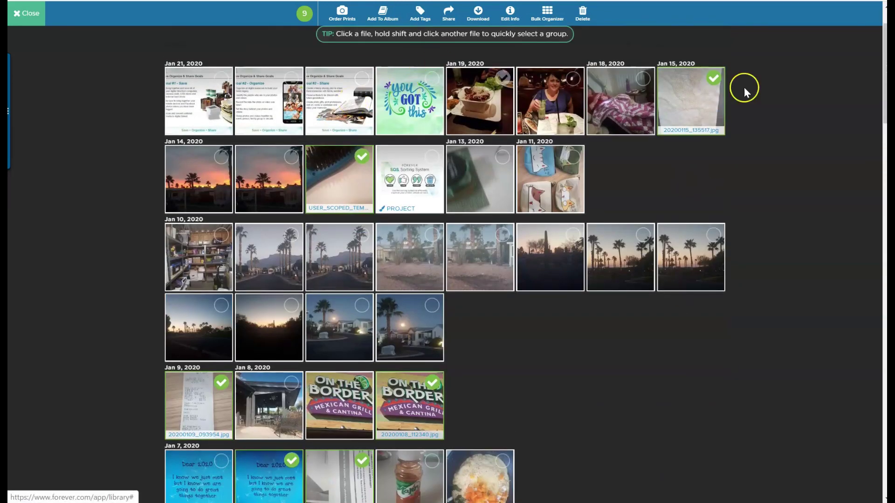
{"action": "scroll", "coordinate": [744, 87], "scroll_direction": "up", "scroll_amount": 2}
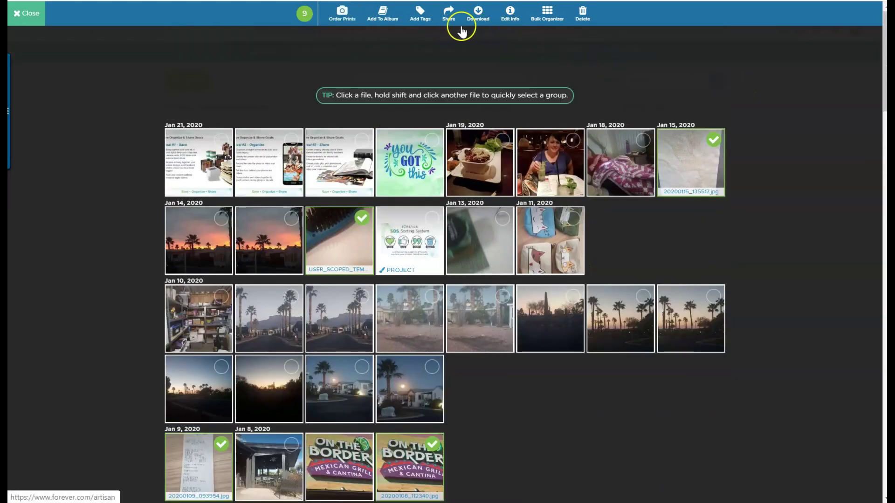
- Move the nine selected photos to the Delete Bin, leaving 24086 files in the Library
{"action": "left_click", "coordinate": [583, 22]}
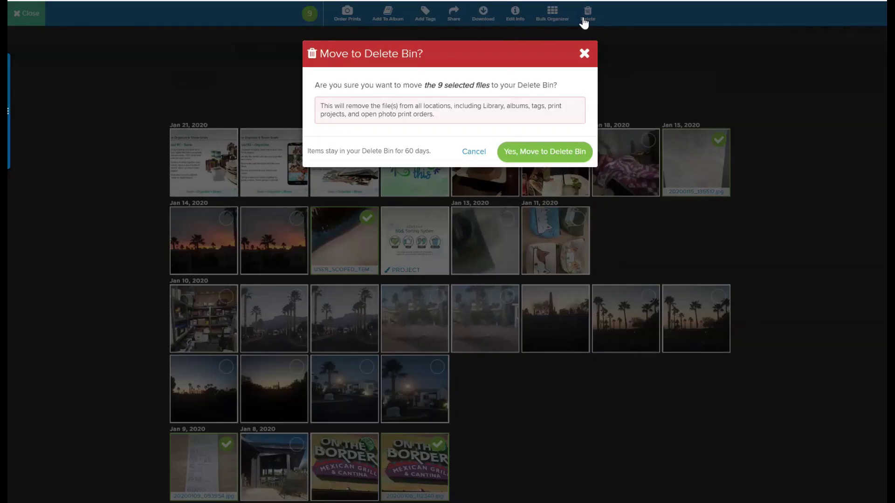
{"action": "left_click", "coordinate": [503, 160]}
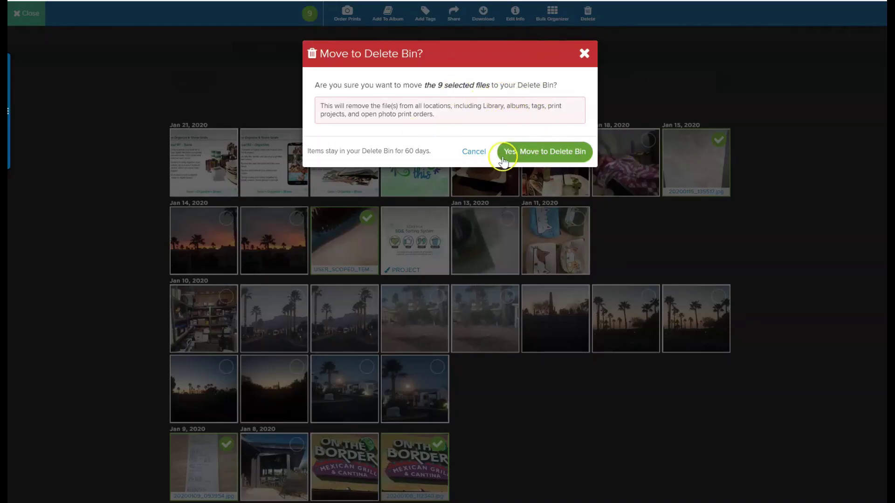
{"action": "left_click", "coordinate": [566, 156]}
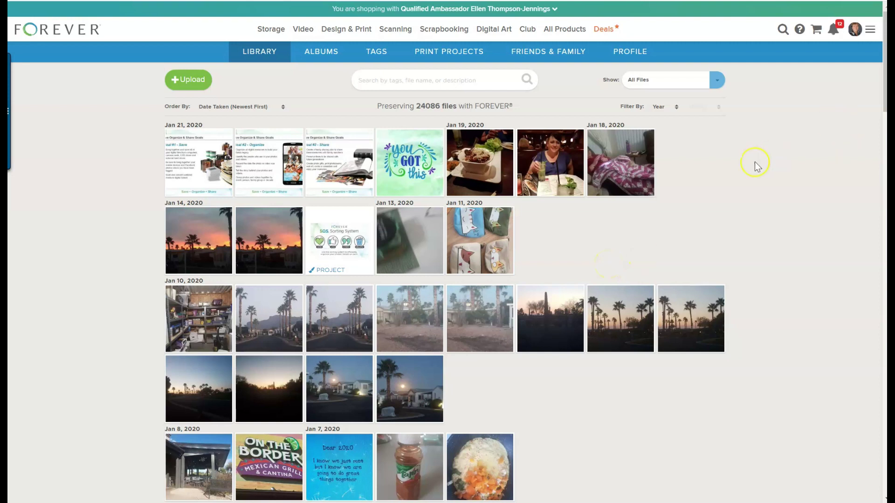
- Tag the Jan 19 restaurant photo with the pictured woman's full-name tag and return to the Library
{"action": "left_click", "coordinate": [562, 160]}
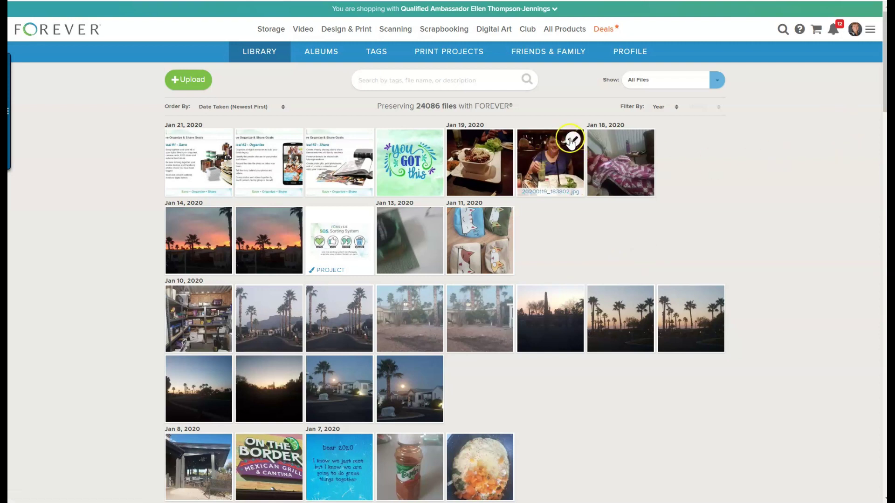
{"action": "left_click", "coordinate": [558, 152]}
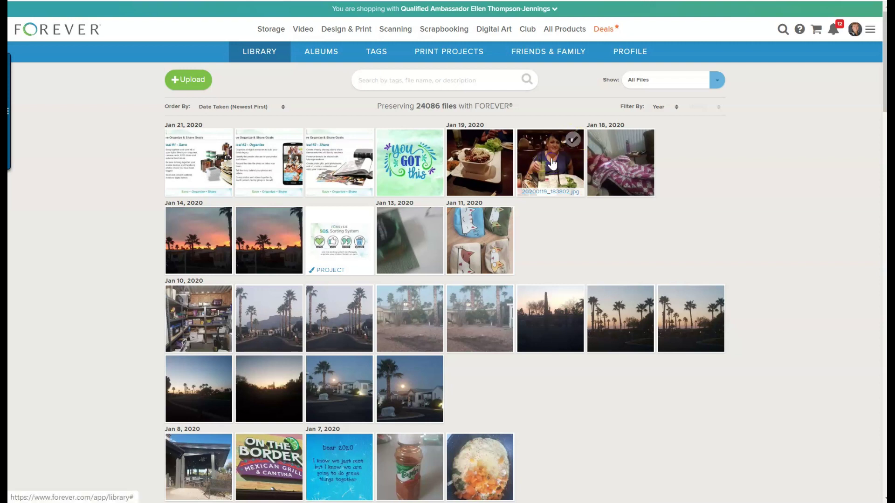
{"action": "left_click", "coordinate": [552, 158]}
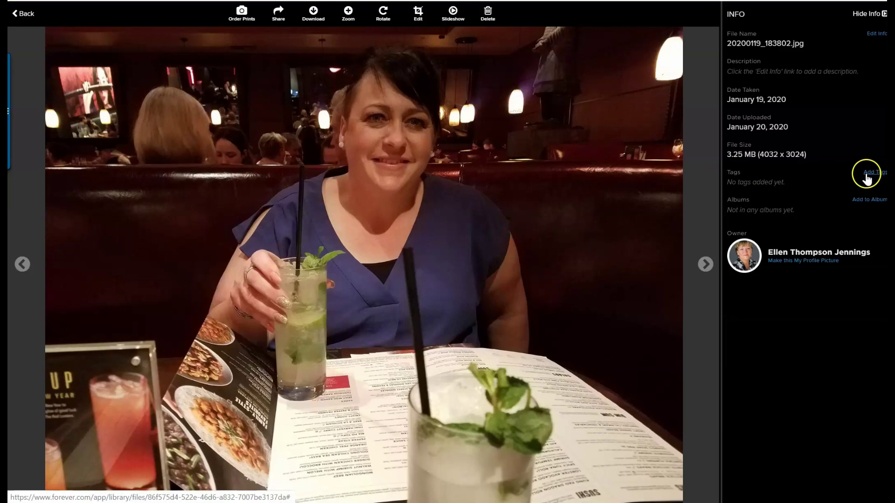
{"action": "left_click", "coordinate": [868, 173]}
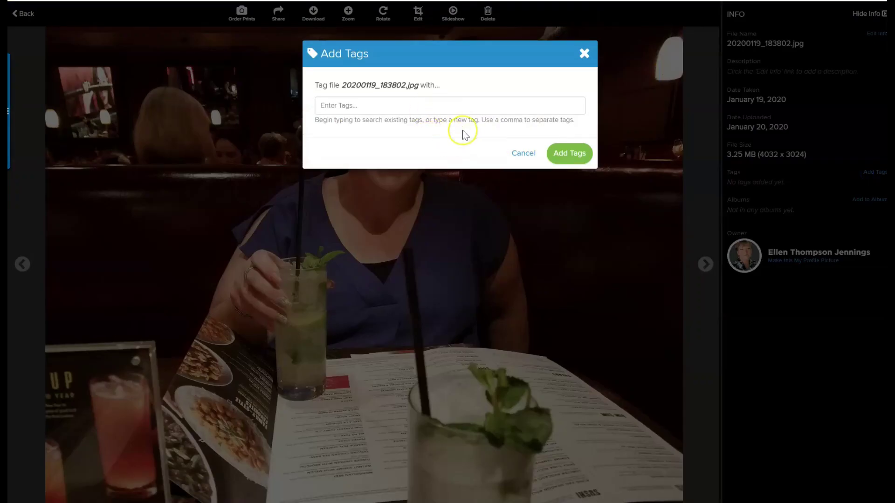
{"action": "type", "text": "angie"}
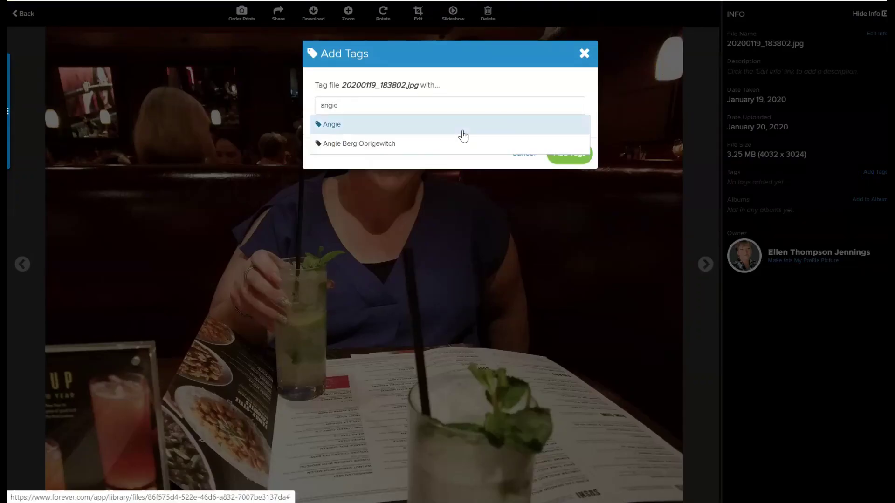
{"action": "left_click", "coordinate": [367, 142]}
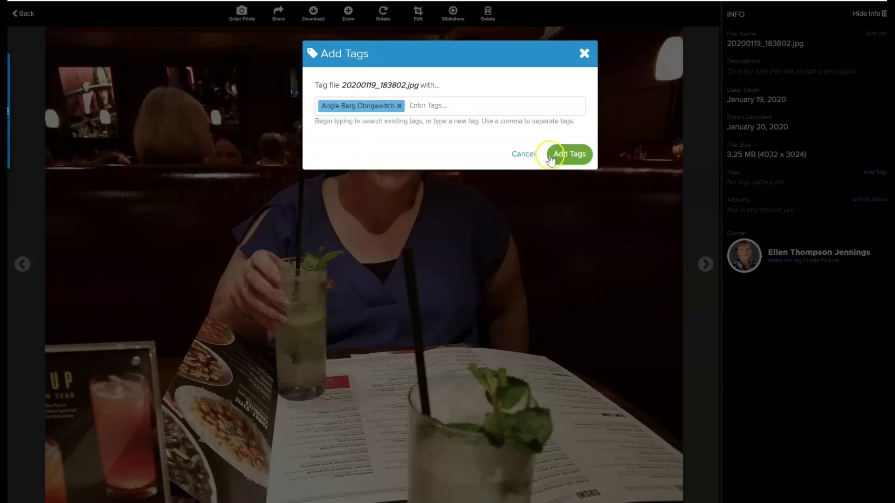
{"action": "left_click", "coordinate": [575, 154]}
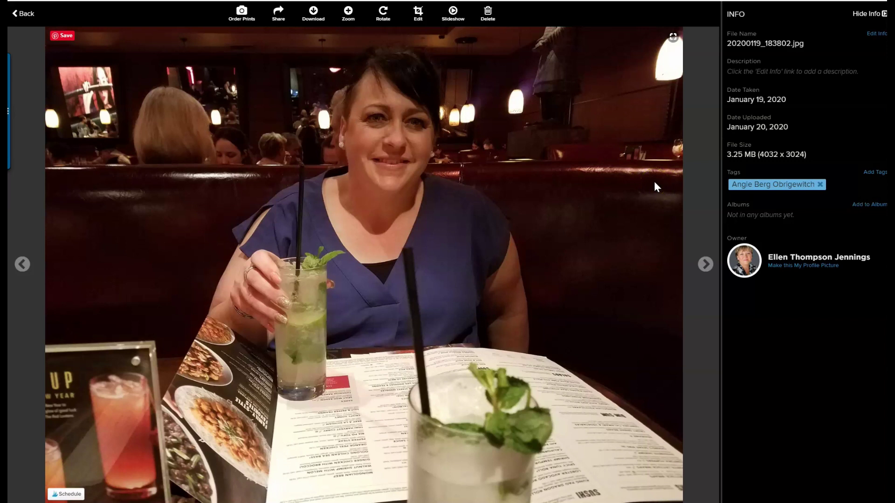
{"action": "left_click", "coordinate": [21, 16]}
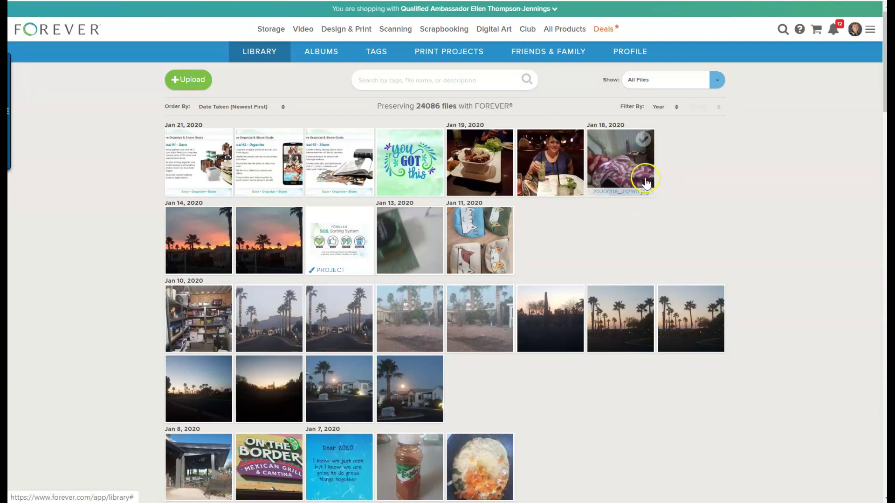
- Tag the Jan 18 couch photo with the woman's full-name tag and return to the Library
{"action": "left_click", "coordinate": [626, 153]}
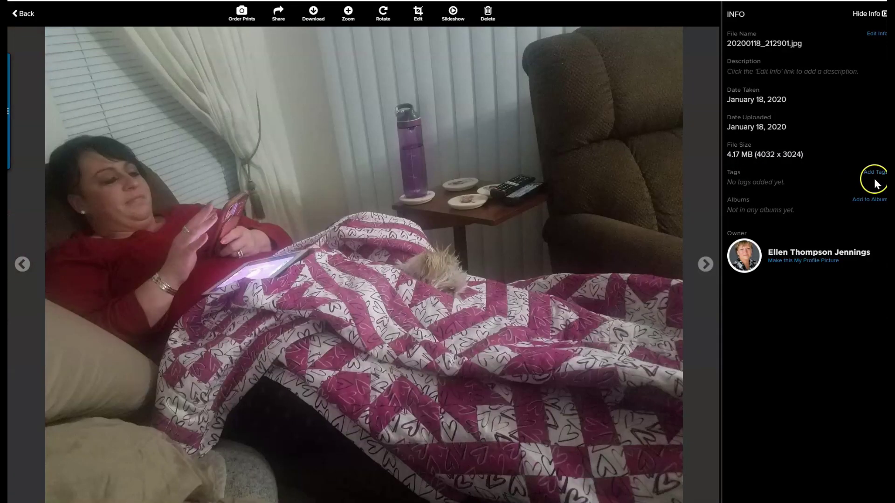
{"action": "left_click", "coordinate": [874, 172]}
{"action": "left_click", "coordinate": [423, 105]}
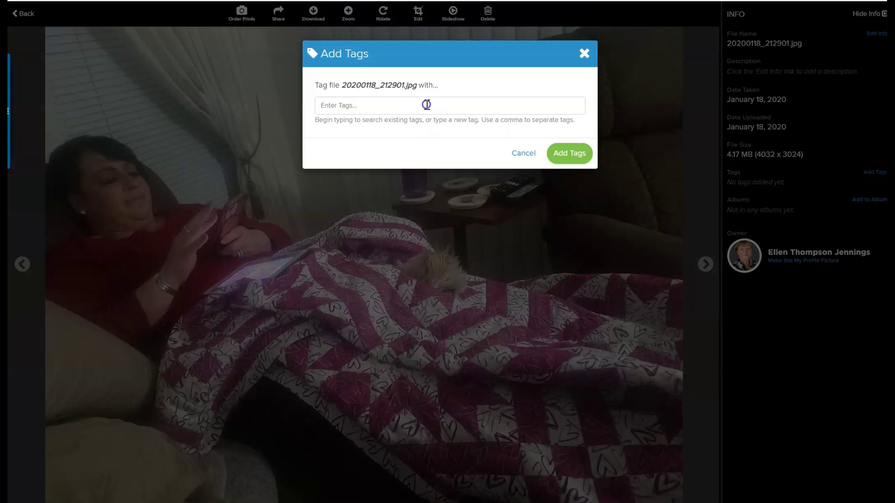
{"action": "type", "text": "angie"}
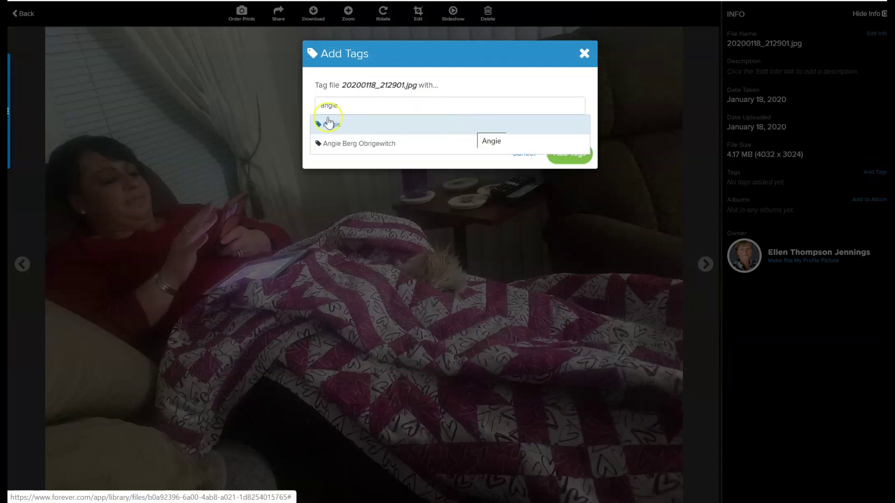
{"action": "left_click", "coordinate": [359, 144]}
{"action": "left_click", "coordinate": [589, 162]}
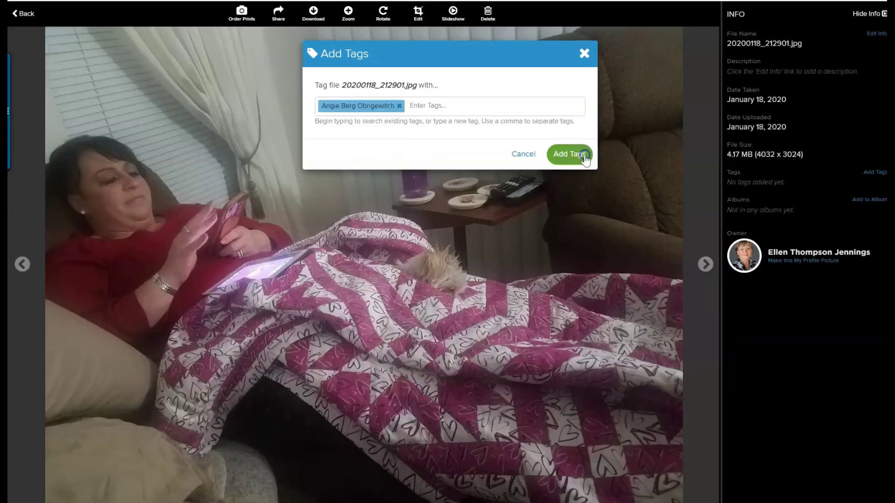
{"action": "left_click", "coordinate": [25, 21]}
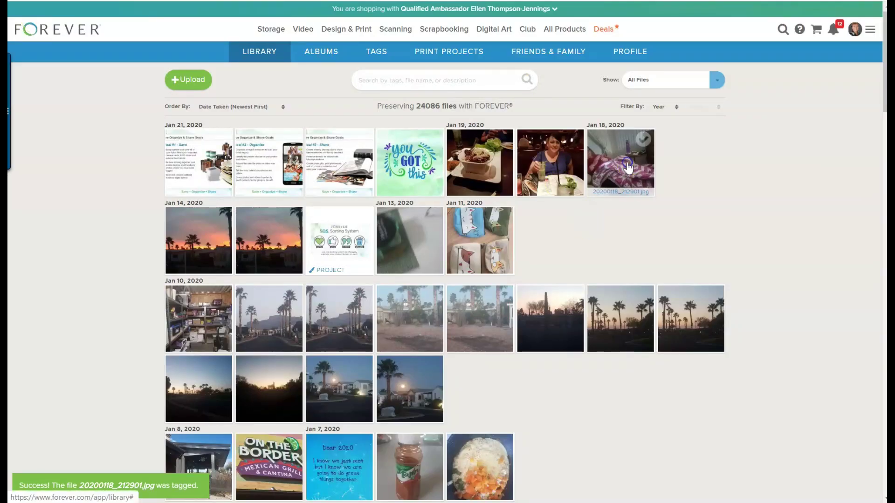
- Reopen the Jan 18 couch photo, add the existing Cali tag, and go back to the Library
{"action": "left_click", "coordinate": [606, 182]}
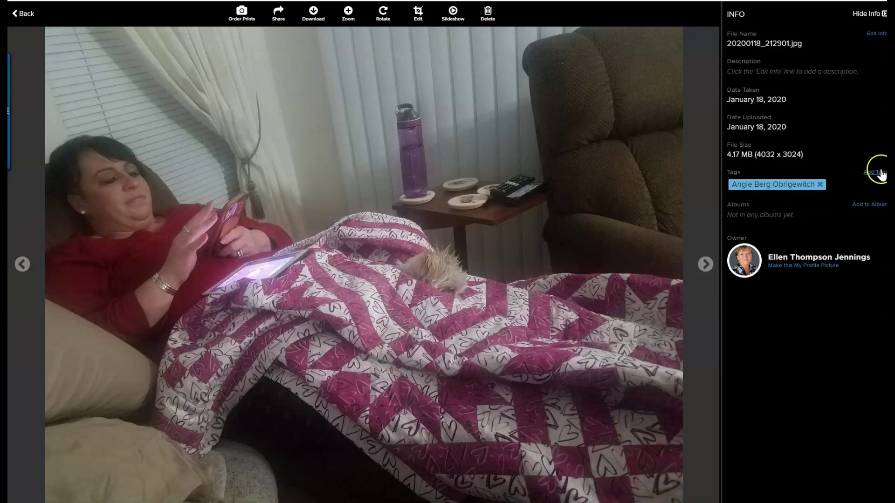
{"action": "left_click", "coordinate": [874, 173]}
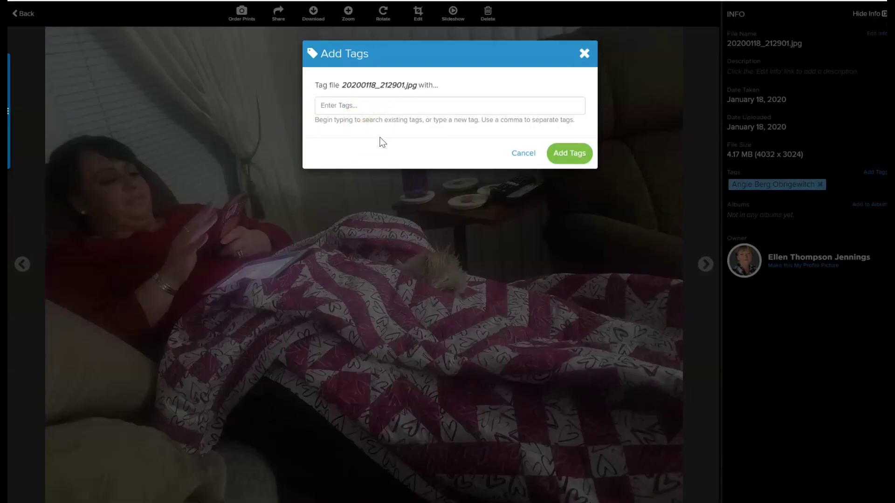
{"action": "type", "text": "cali"}
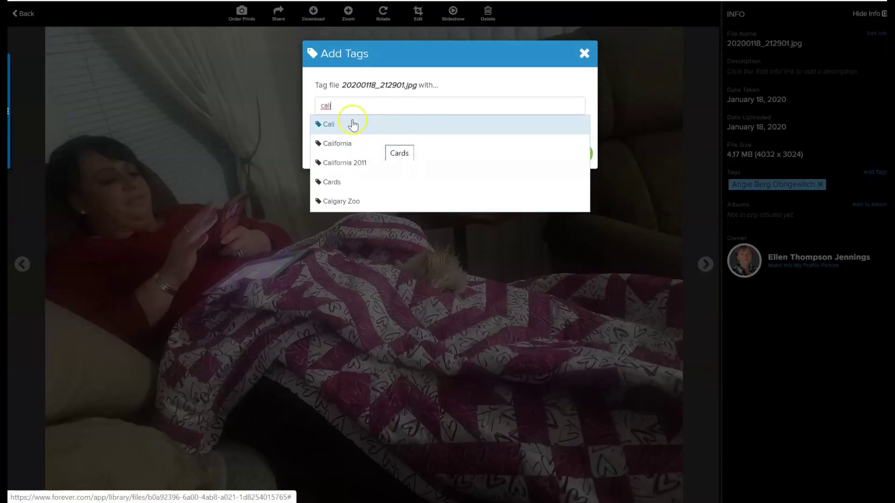
{"action": "left_click", "coordinate": [329, 129]}
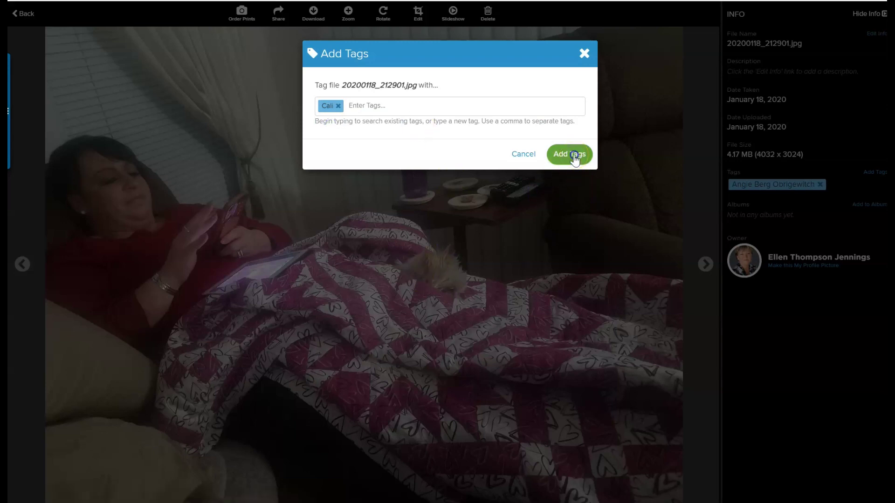
{"action": "left_click", "coordinate": [574, 156]}
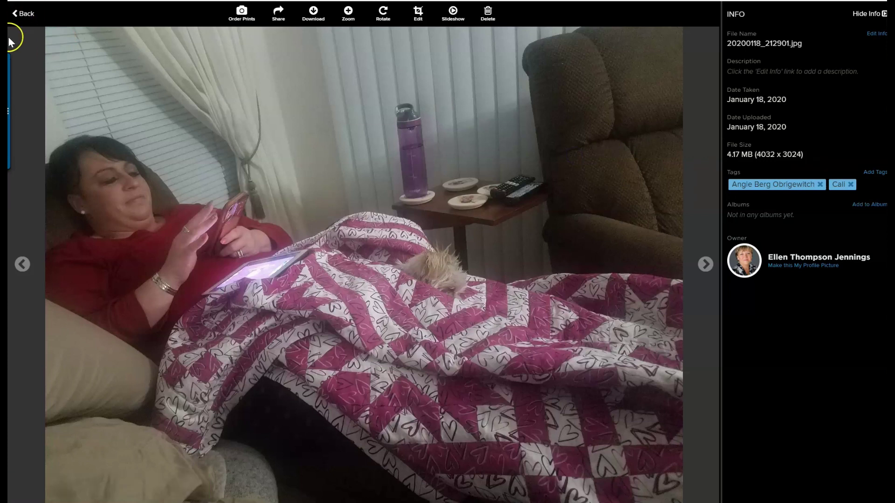
{"action": "left_click", "coordinate": [24, 14]}
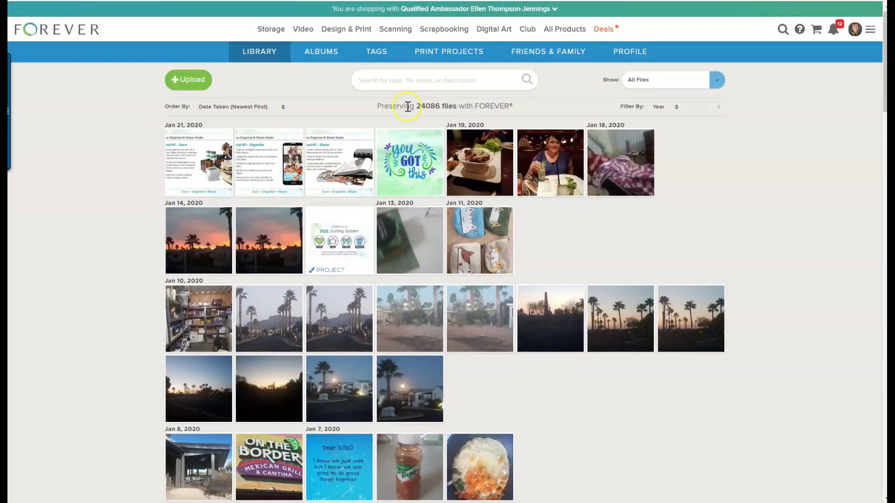
- Switch to the Albums list and locate the Arizona Park Model album
{"action": "left_click", "coordinate": [327, 53]}
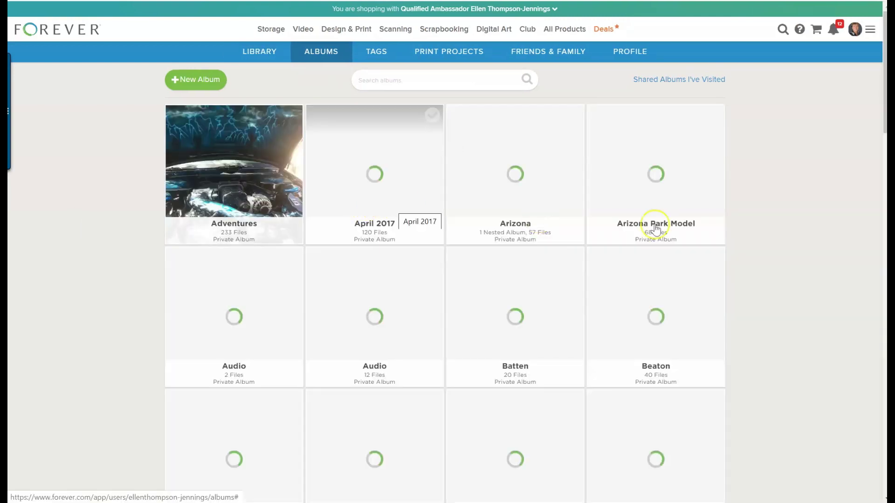
{"action": "scroll", "coordinate": [606, 158], "scroll_direction": "down", "scroll_amount": 1}
{"action": "scroll", "coordinate": [610, 161], "scroll_direction": "up", "scroll_amount": 1}
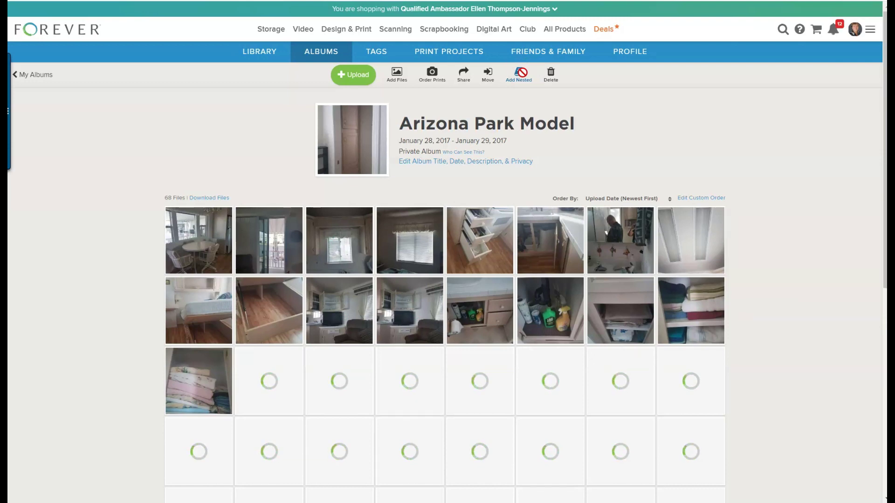
- Create a nested album 'AZ Inventory' inside Arizona Park Model, then return to the parent album
{"action": "left_click", "coordinate": [522, 74]}
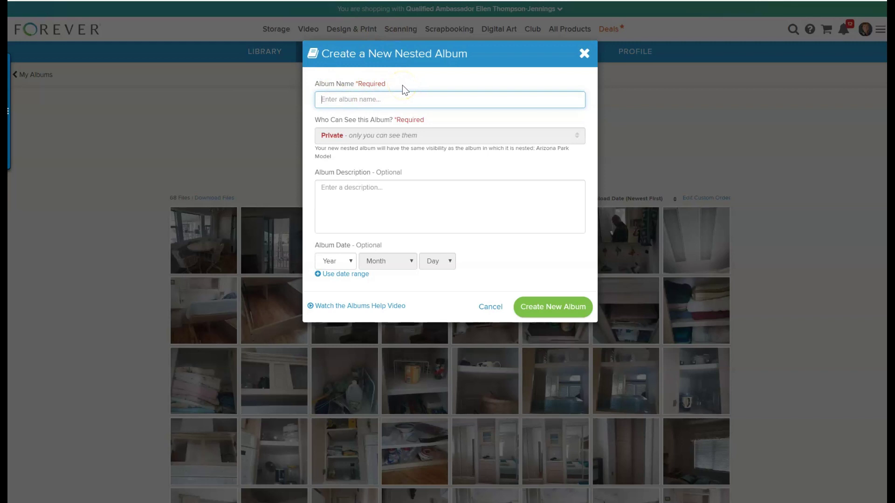
{"action": "type", "text": "AZ Inventory"}
{"action": "left_click", "coordinate": [553, 310]}
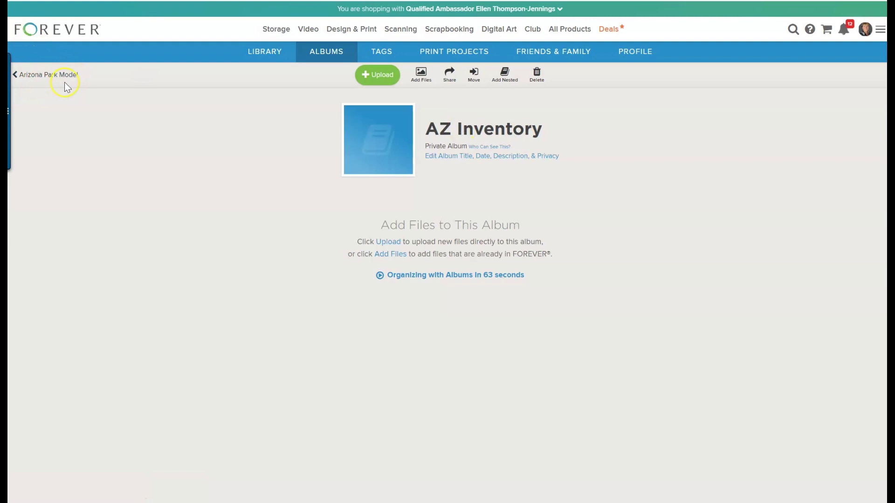
{"action": "left_click", "coordinate": [62, 77]}
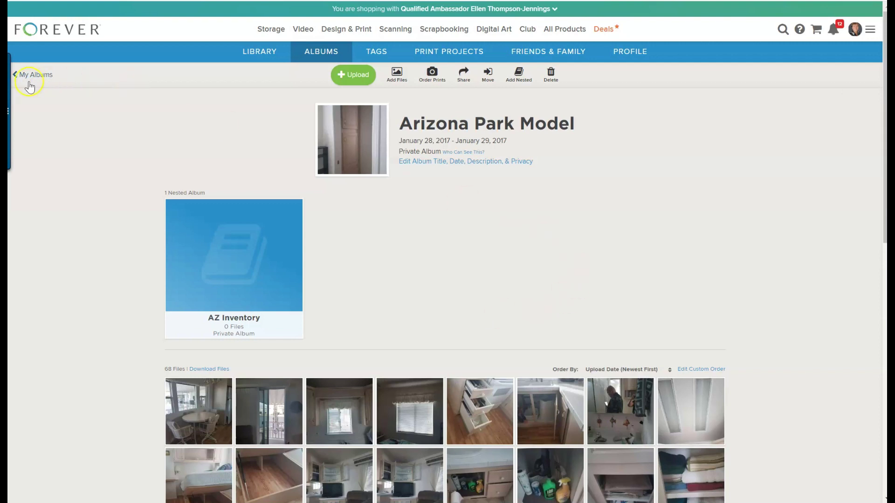
- Add the Jan 10 storage-shelves photo to the nested AZ Inventory album, then return to the Library
{"action": "left_click", "coordinate": [254, 55]}
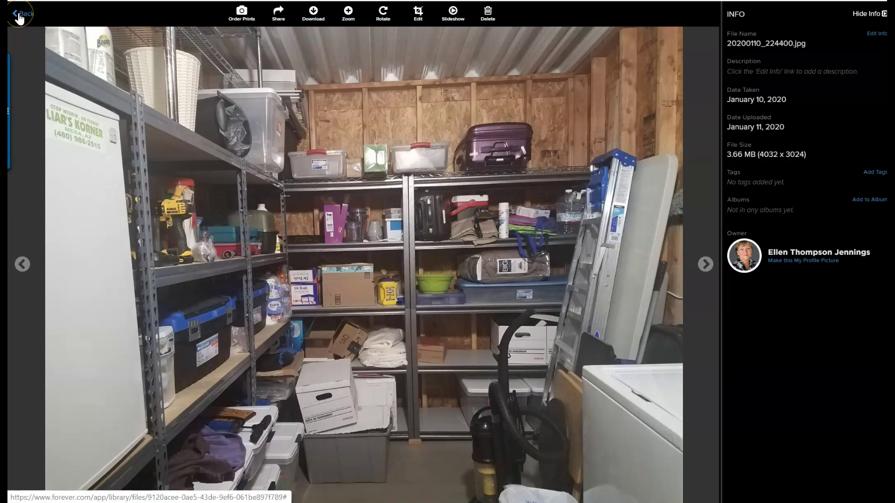
{"action": "left_click", "coordinate": [869, 200]}
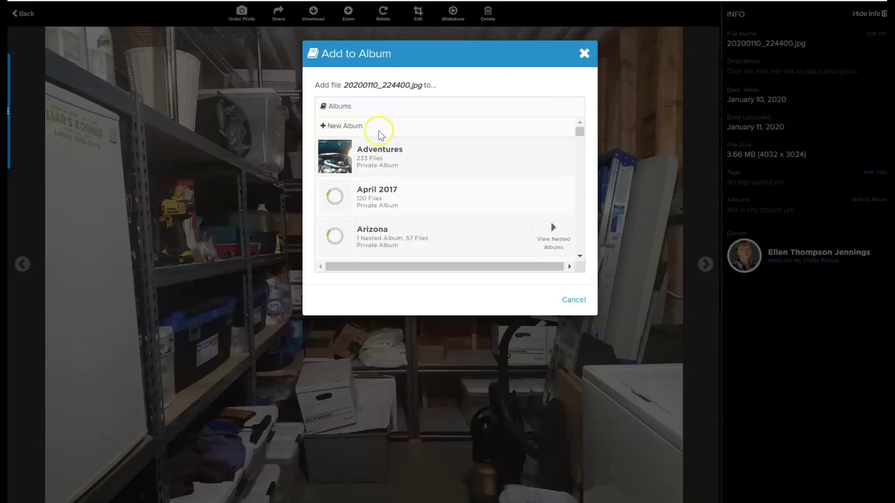
{"action": "left_click_drag", "start_coordinate": [578, 133], "coordinate": [579, 139]}
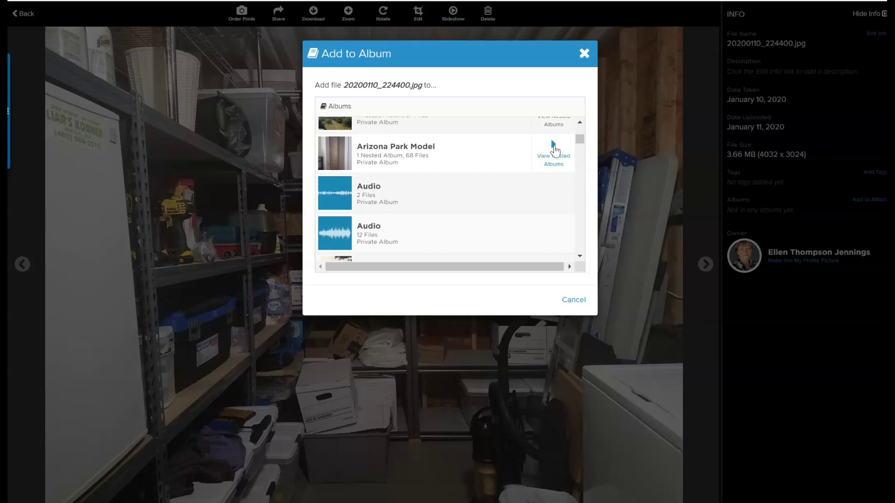
{"action": "left_click", "coordinate": [554, 146]}
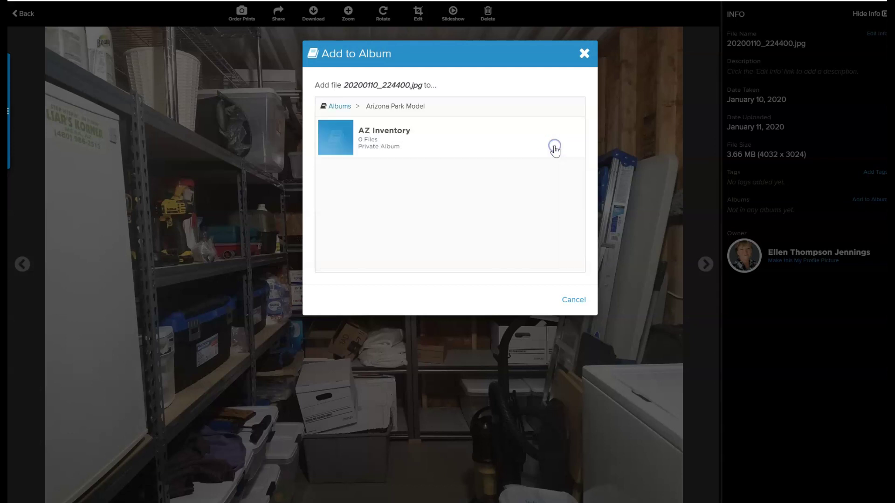
{"action": "left_click", "coordinate": [377, 135]}
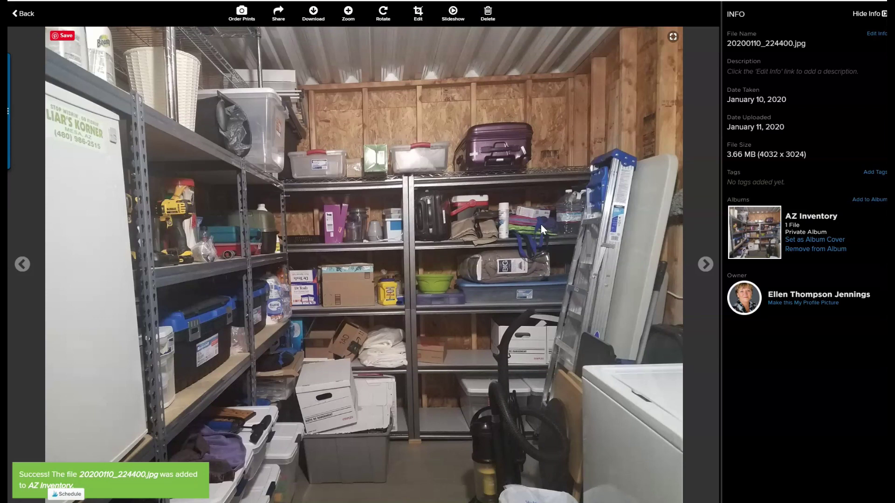
{"action": "left_click", "coordinate": [24, 14]}
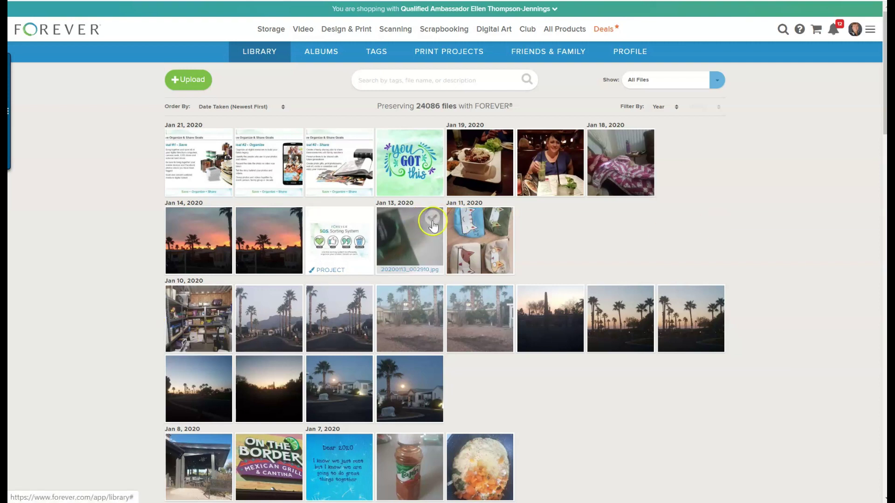
- Delete the blurry Jan 13 photo 20200113_002910.jpg to the Delete Bin, leaving 24085 library files
{"action": "left_click", "coordinate": [432, 224]}
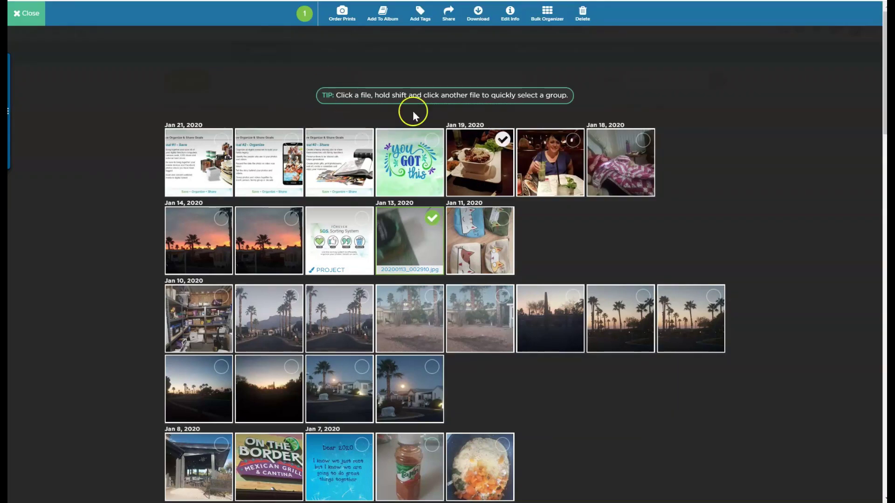
{"action": "left_click", "coordinate": [582, 12]}
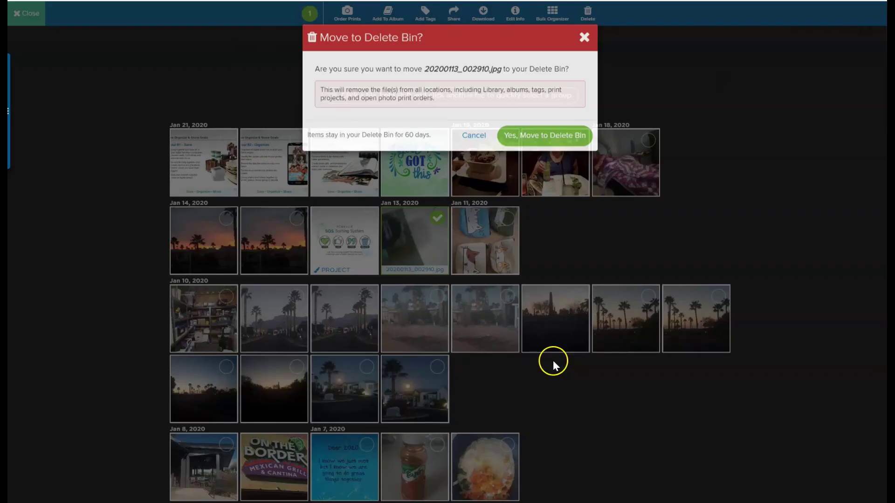
{"action": "left_click", "coordinate": [541, 152]}
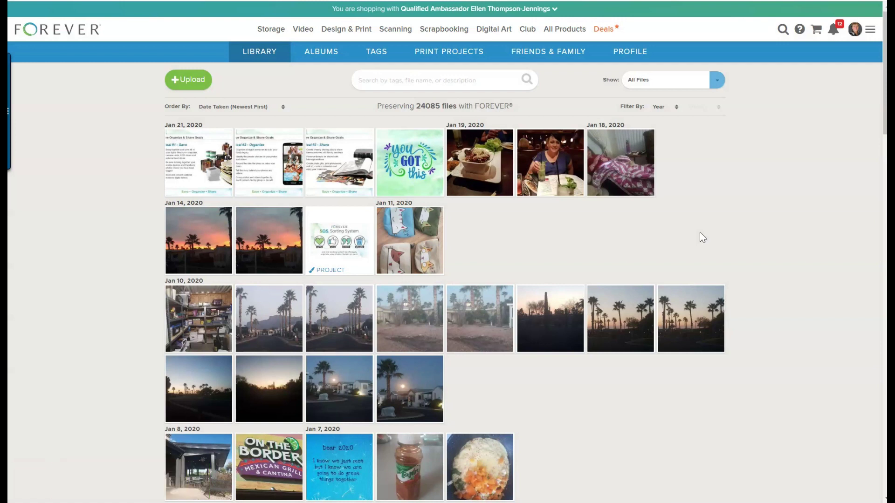
- Leave the Helpful Tips album for its parent public share album with 9 nested albums and 2 files
{"action": "left_click", "coordinate": [700, 235]}
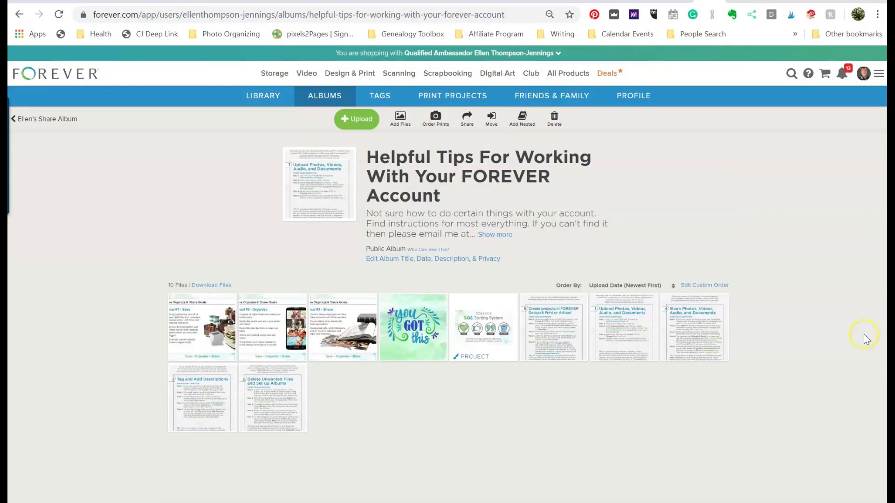
{"action": "left_click", "coordinate": [58, 119]}
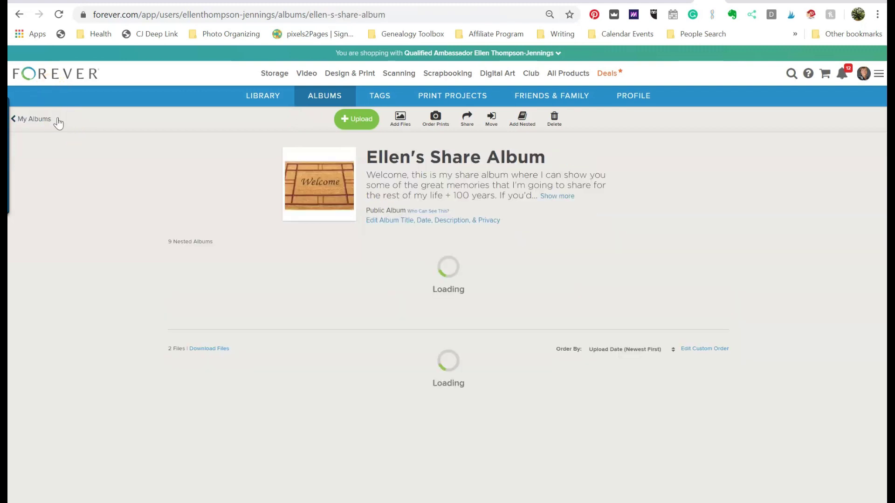